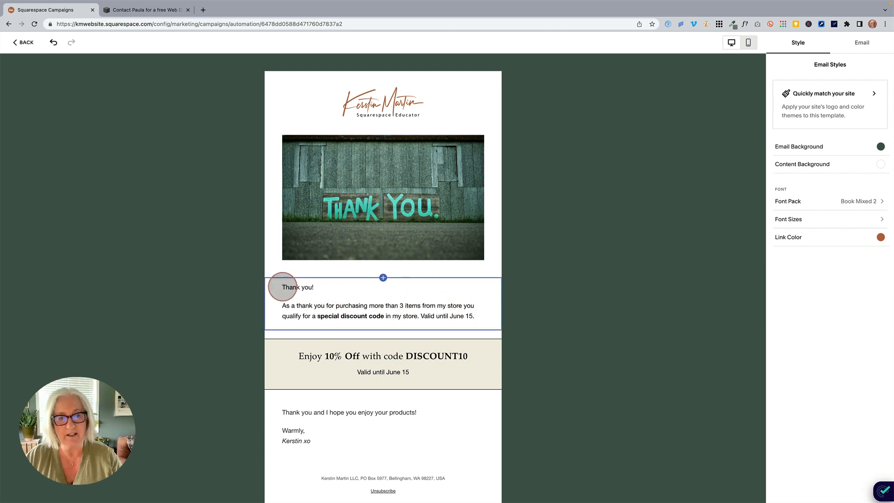
- Add a greeting line above "Thank you!" reading "Dear" followed by the Customer First Name personalization field
{"action": "left_click", "coordinate": [281, 287]}
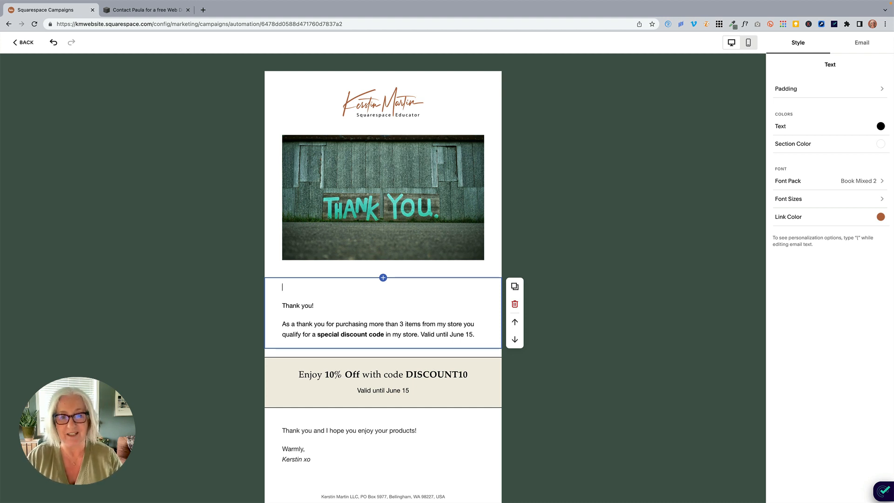
{"action": "type", "text": "Dear "}
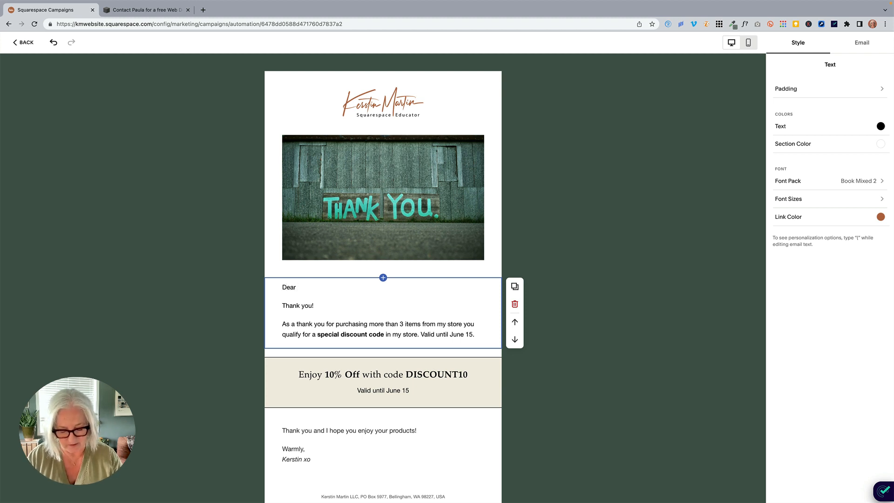
{"action": "type", "text": "customer,"}
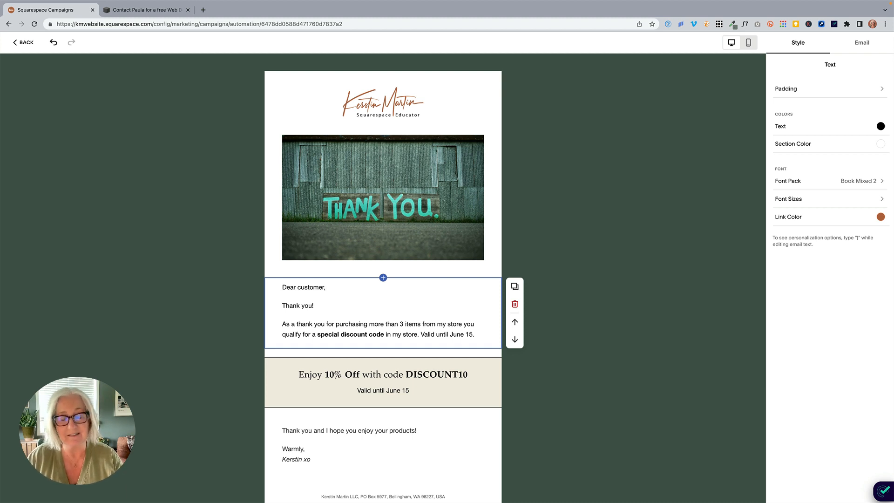
{"action": "key", "text": "BackSpace"}
{"action": "key", "text": "BackSpace"}
{"action": "key", "text": "BackSpace"}
{"action": "key", "text": "BackSpace"}
{"action": "key", "text": "BackSpace"}
{"action": "key", "text": "BackSpace"}
{"action": "key", "text": "BackSpace"}
{"action": "key", "text": "BackSpace"}
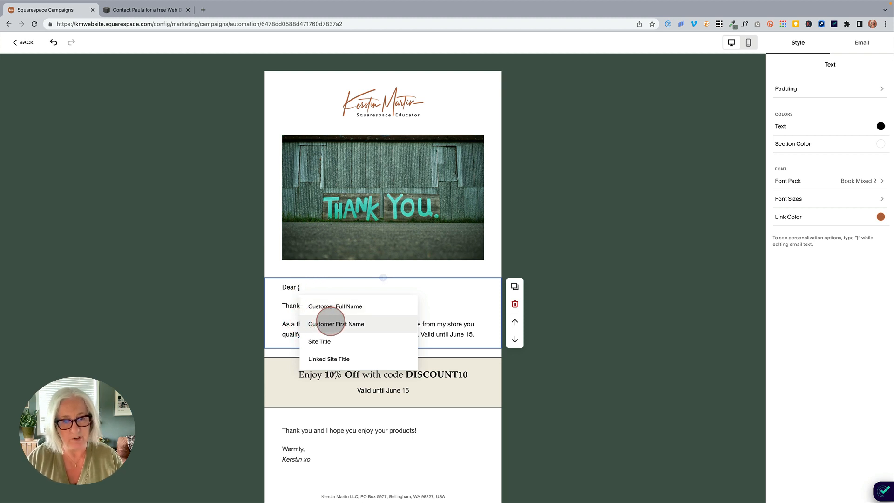
{"action": "left_click", "coordinate": [333, 324]}
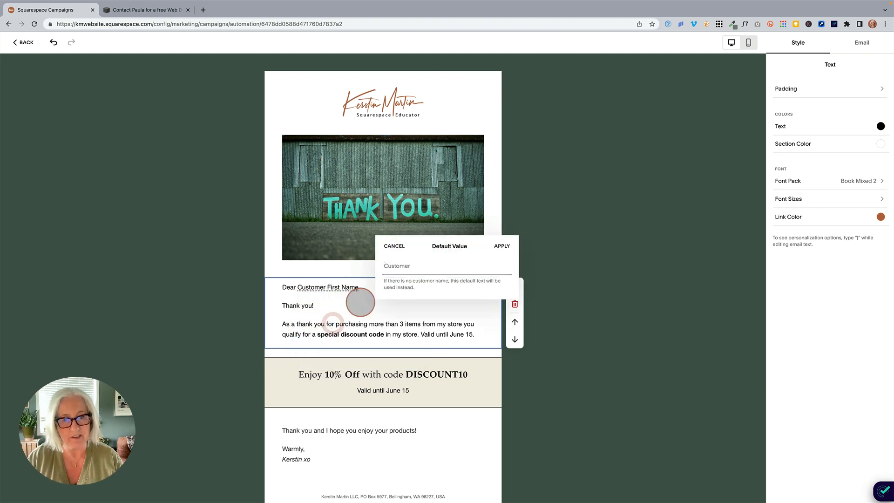
- Set the first-name field's default value to "customer" and add a comma after the field in the greeting
{"action": "left_click", "coordinate": [384, 265]}
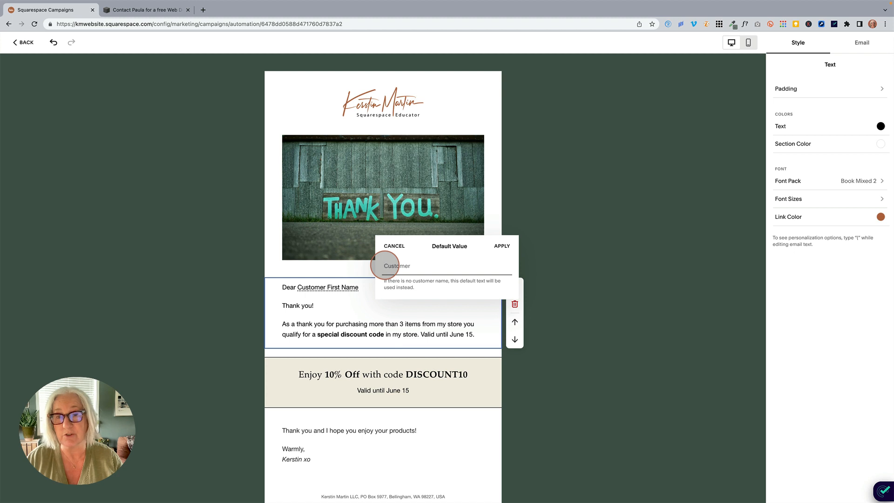
{"action": "type", "text": "customer"}
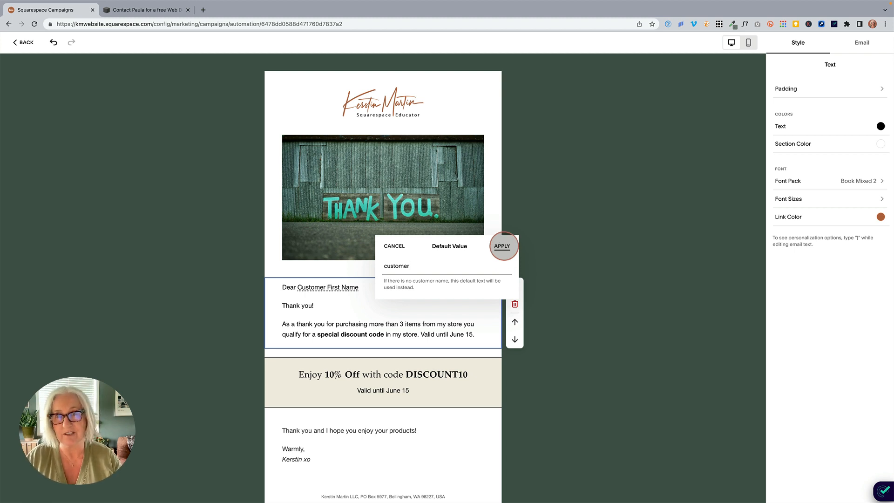
{"action": "left_click", "coordinate": [502, 246]}
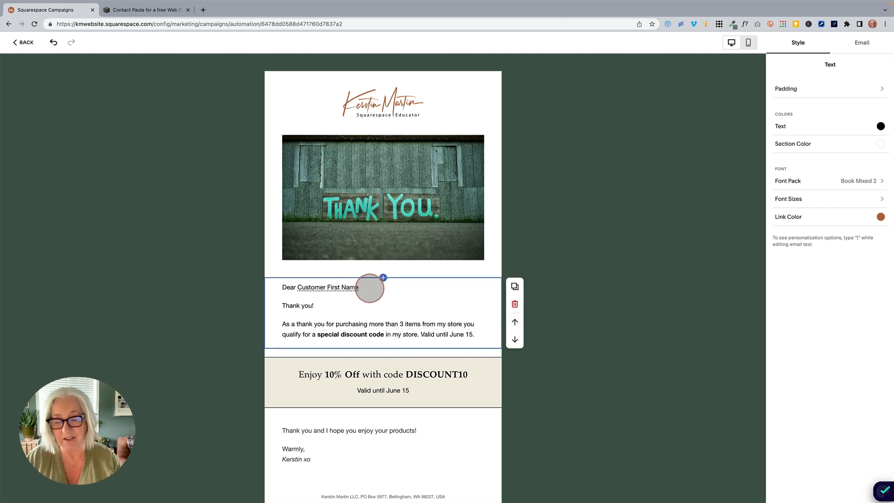
{"action": "left_click", "coordinate": [370, 287]}
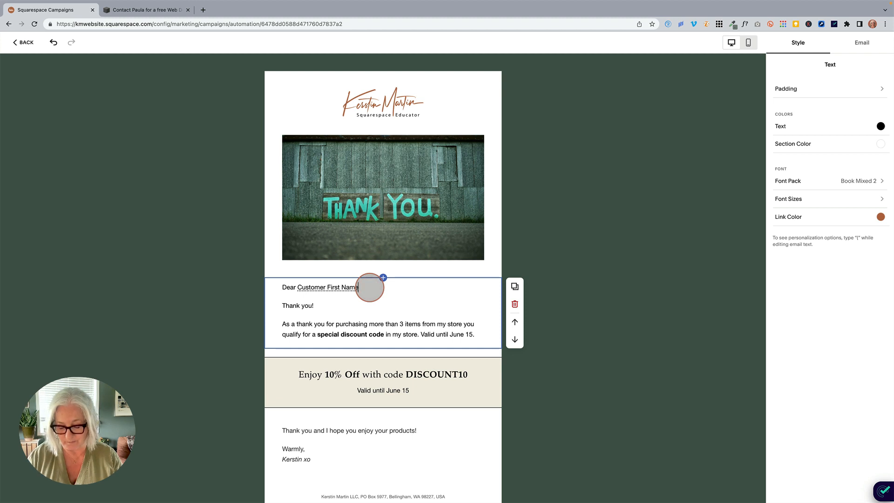
{"action": "type", "text": ","}
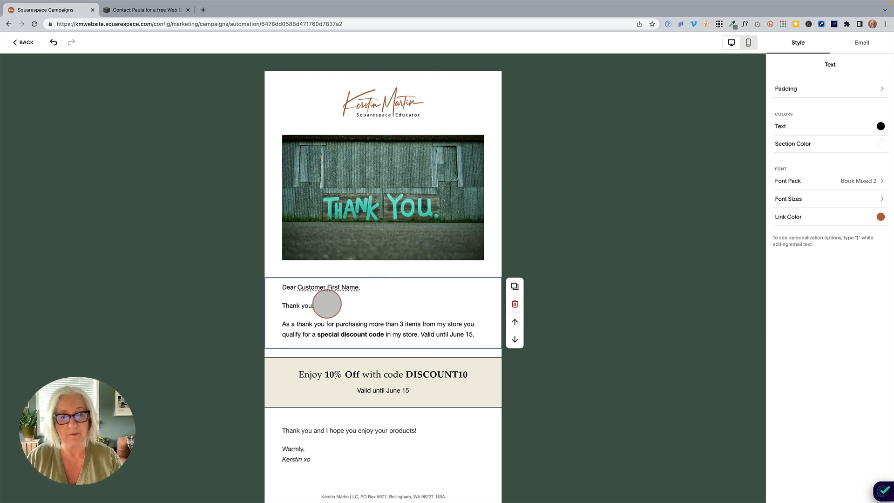
{"action": "left_click", "coordinate": [534, 295]}
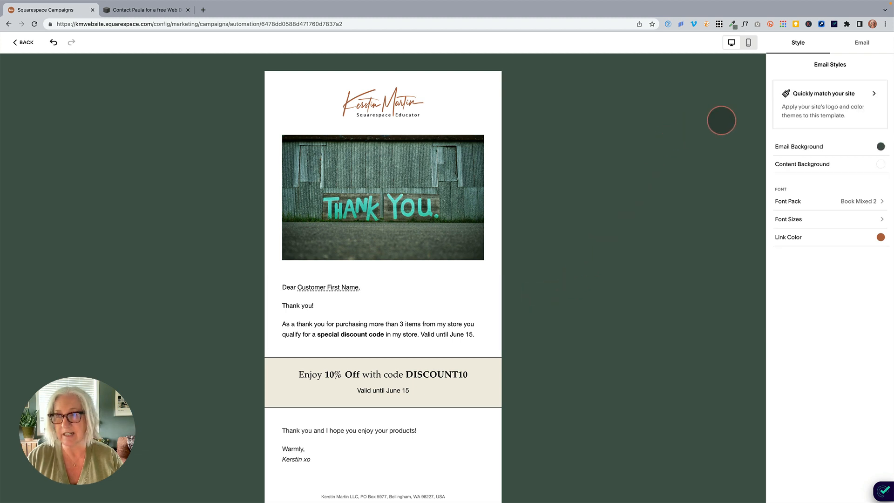
- Open the email's automation settings and review the available triggers, keeping After a Purchase
{"action": "left_click", "coordinate": [862, 44]}
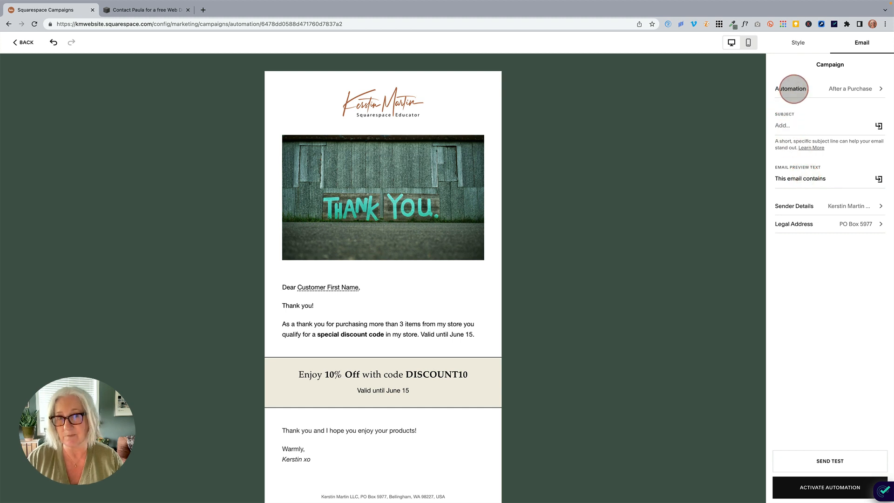
{"action": "left_click", "coordinate": [794, 88]}
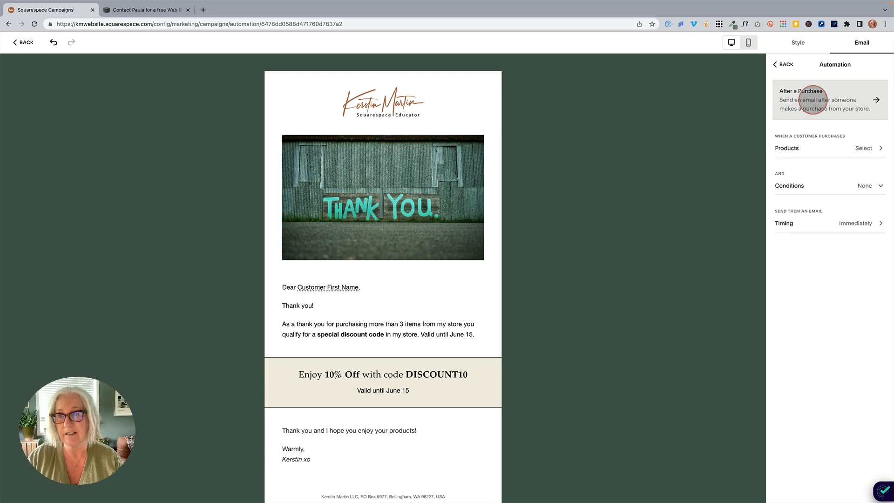
{"action": "left_click", "coordinate": [813, 100]}
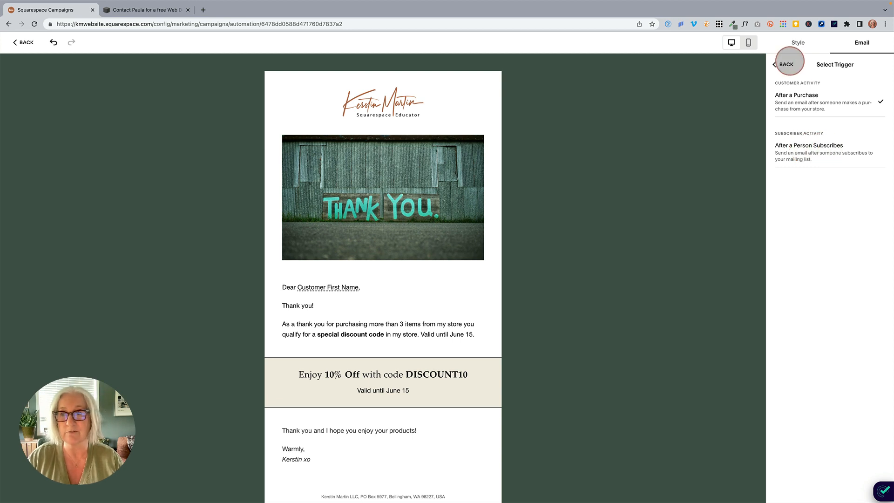
{"action": "left_click", "coordinate": [786, 64]}
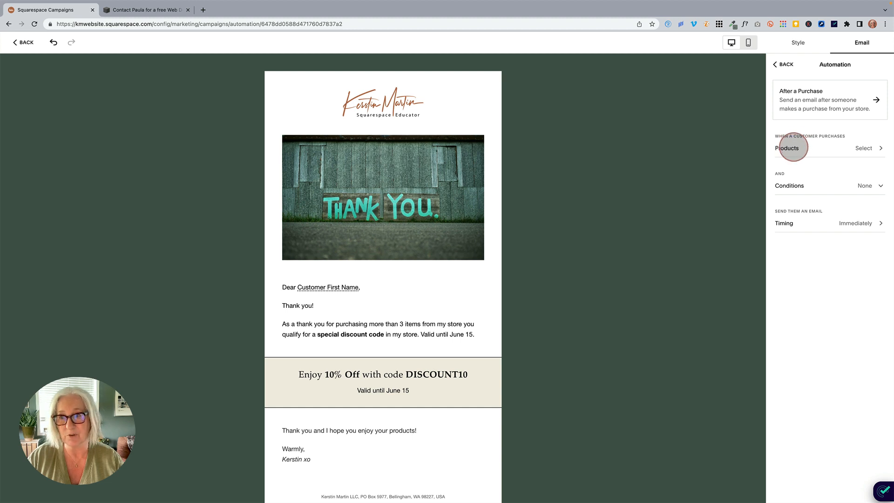
- Try the Any Product option for the purchase trigger's products and switch it back off
{"action": "left_click", "coordinate": [795, 147]}
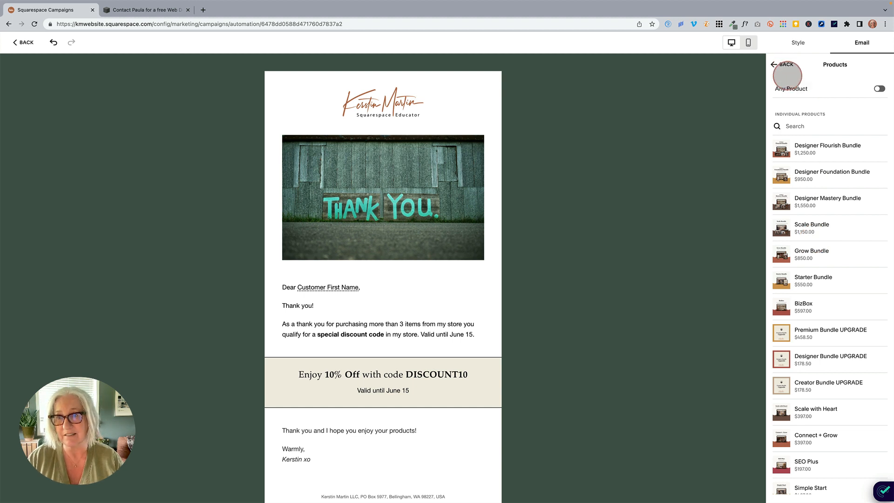
{"action": "left_click", "coordinate": [880, 89]}
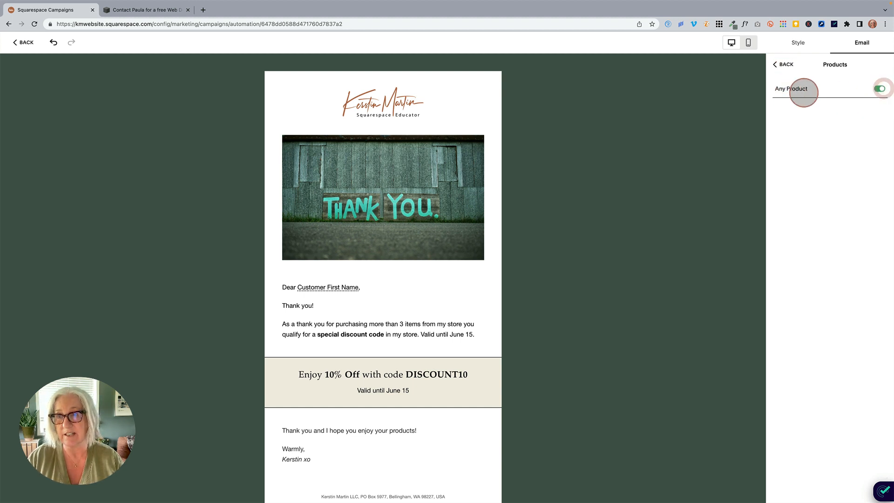
{"action": "left_click", "coordinate": [878, 88]}
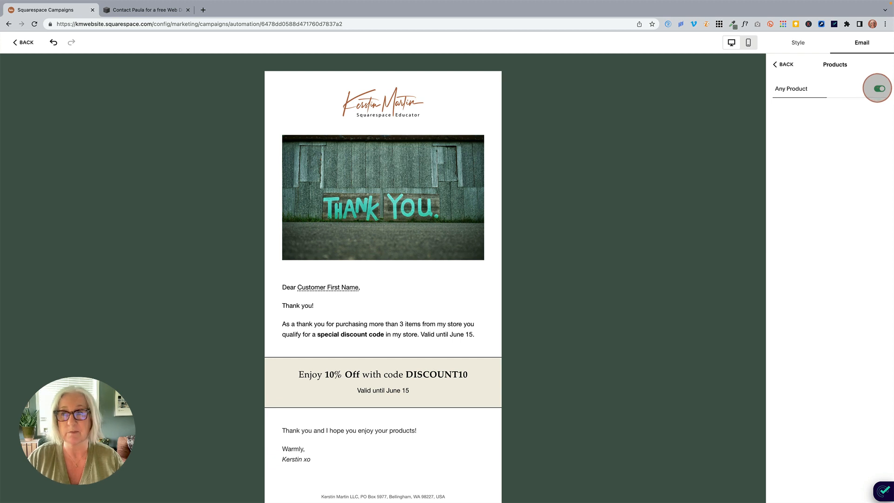
{"action": "left_click", "coordinate": [786, 67]}
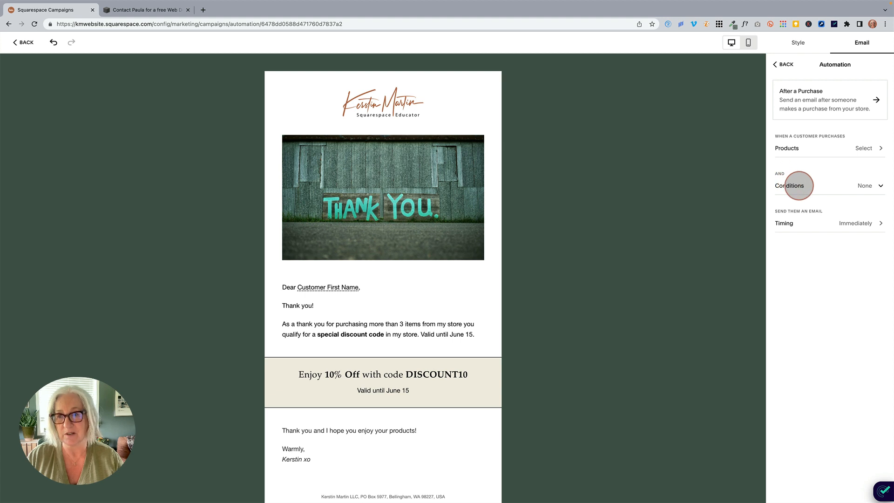
- Add a Total order count condition to the automation and set the count to 3
{"action": "left_click", "coordinate": [794, 185]}
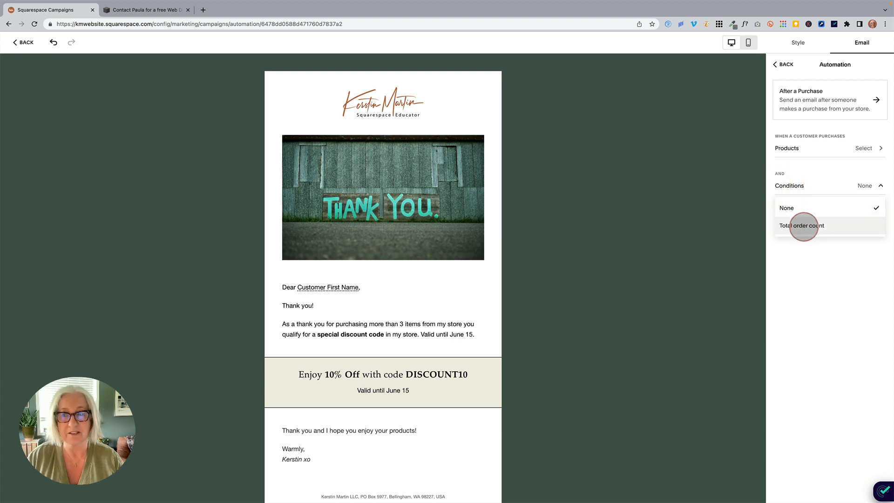
{"action": "left_click", "coordinate": [804, 227]}
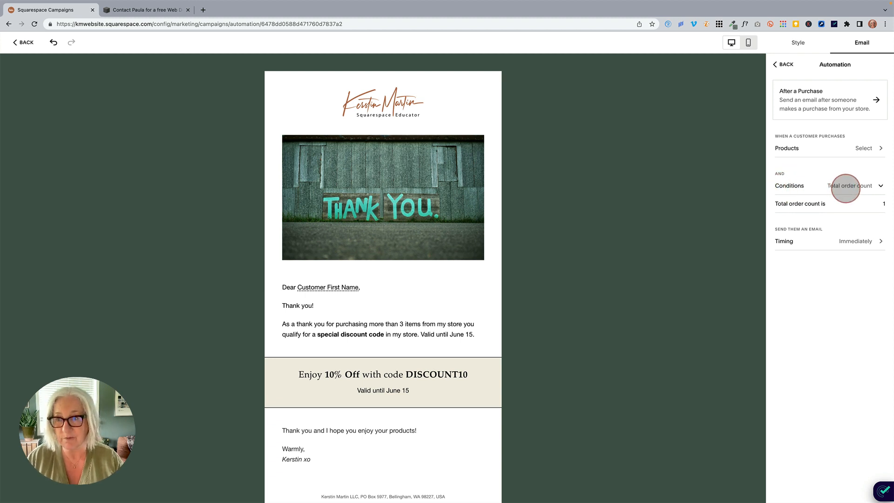
{"action": "left_click", "coordinate": [880, 204]}
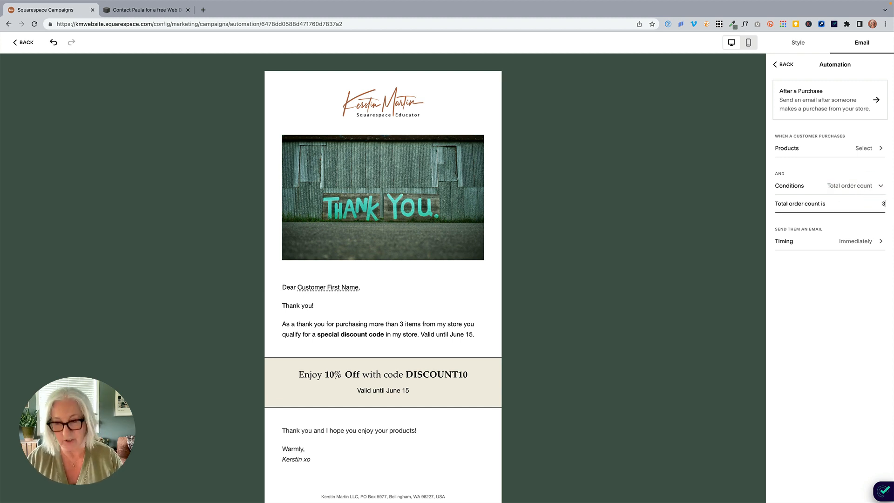
{"action": "left_click", "coordinate": [847, 204]}
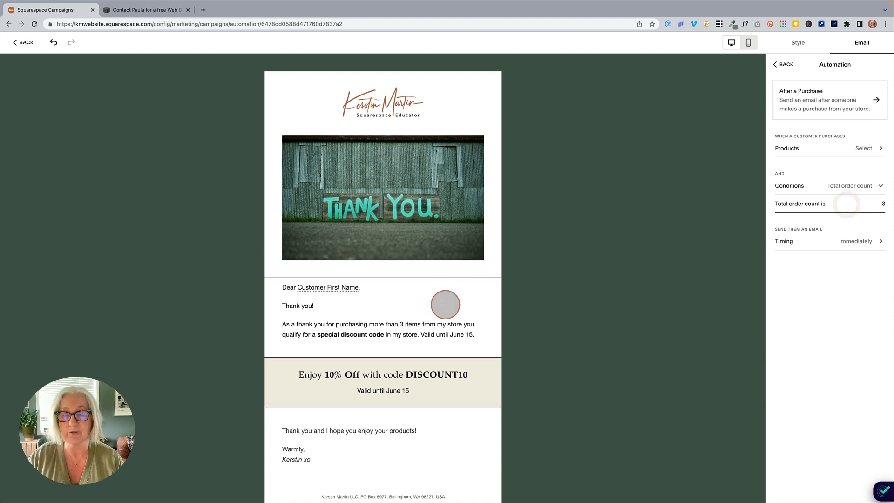
- Check which section types can be added between the thank-you text and the discount section, including Discount
{"action": "scroll", "coordinate": [364, 329], "scroll_direction": "down", "scroll_amount": 1}
{"action": "left_click", "coordinate": [313, 276]}
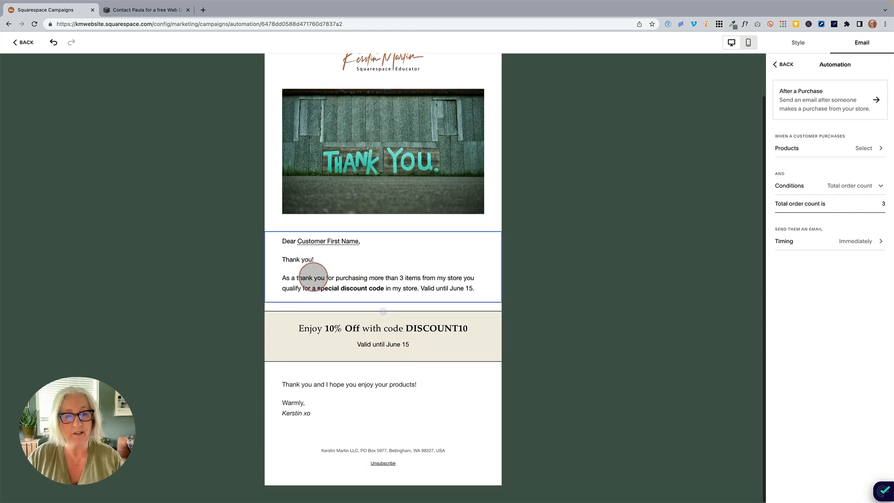
{"action": "left_click", "coordinate": [298, 287]}
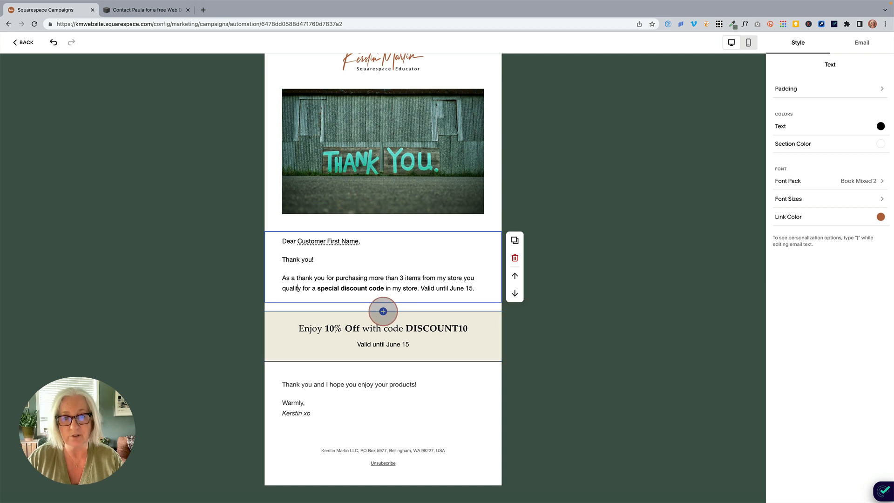
{"action": "left_click", "coordinate": [384, 311]}
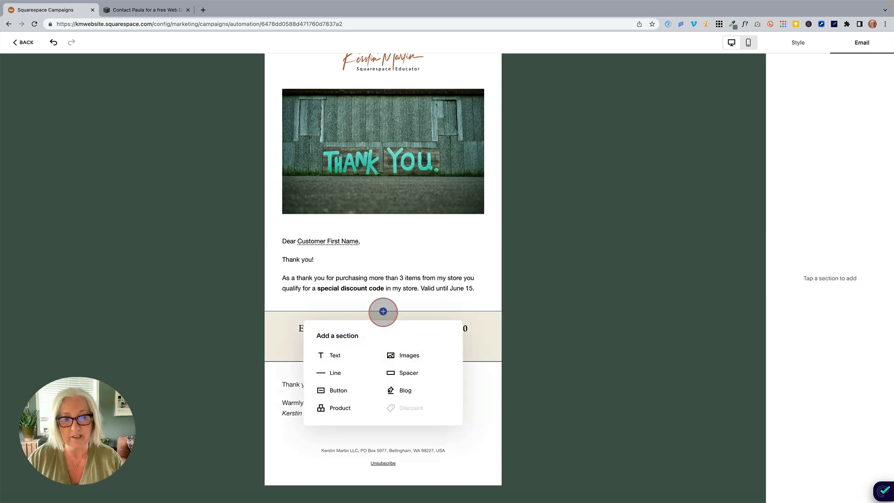
{"action": "mouse_move", "coordinate": [400, 407]}
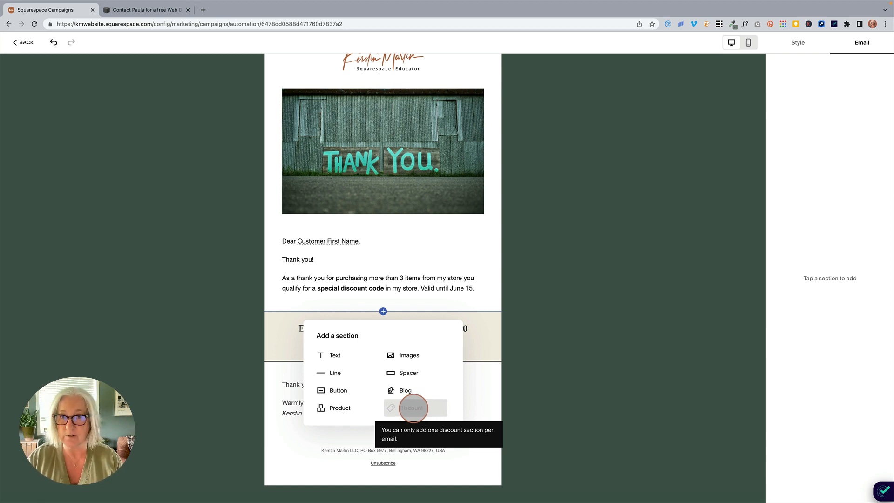
{"action": "left_click", "coordinate": [476, 315]}
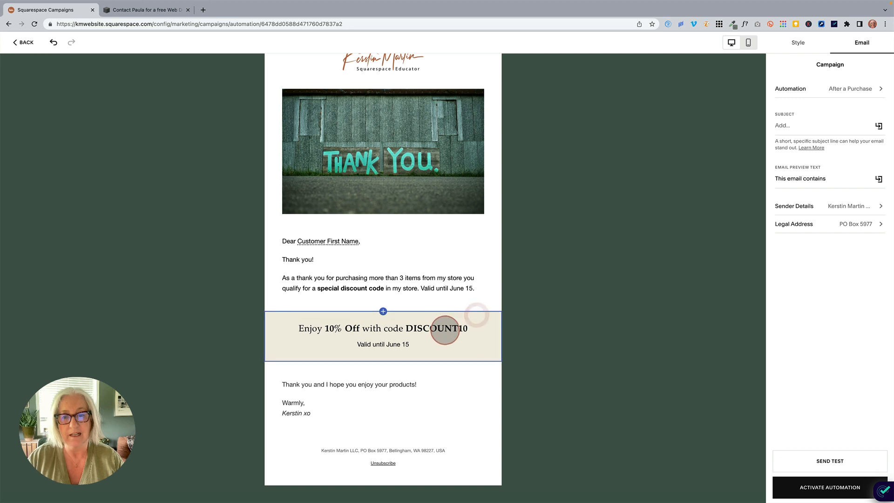
- Try the Never Expires option on the DISCOUNT10 section and switch it back off
{"action": "left_click", "coordinate": [467, 343]}
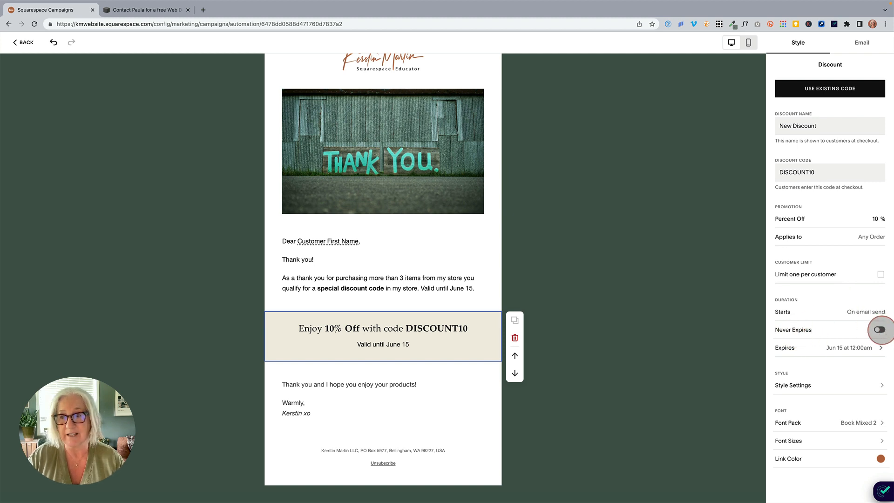
{"action": "left_click", "coordinate": [880, 329]}
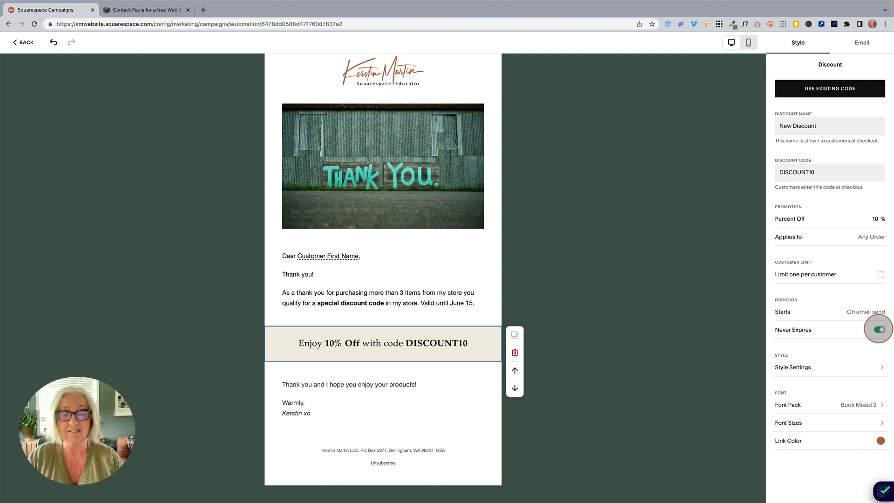
{"action": "left_click", "coordinate": [879, 330]}
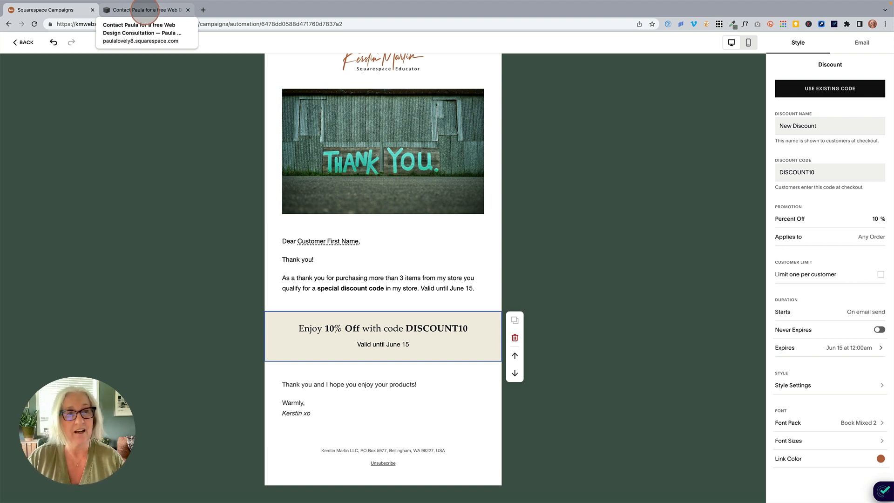
- Switch to the website's Contact page and examine the fields of the "Contact Me" form
{"action": "left_click", "coordinate": [144, 9]}
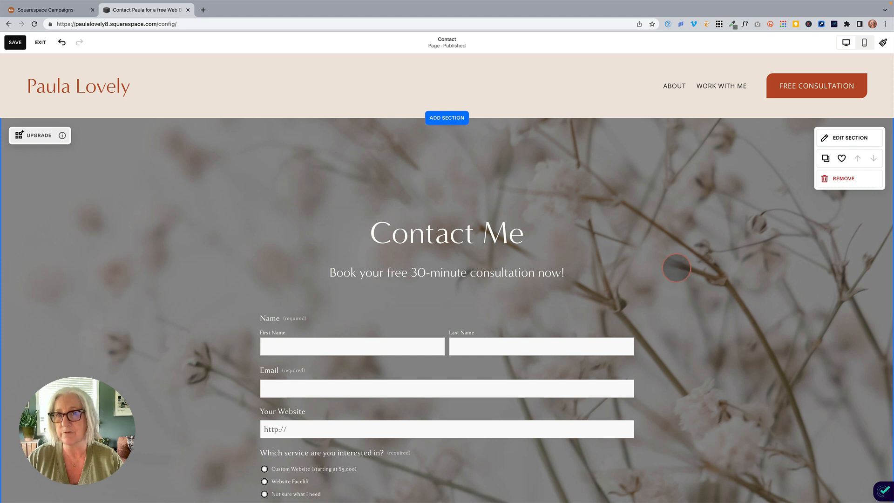
{"action": "scroll", "coordinate": [691, 280], "scroll_direction": "down", "scroll_amount": 5}
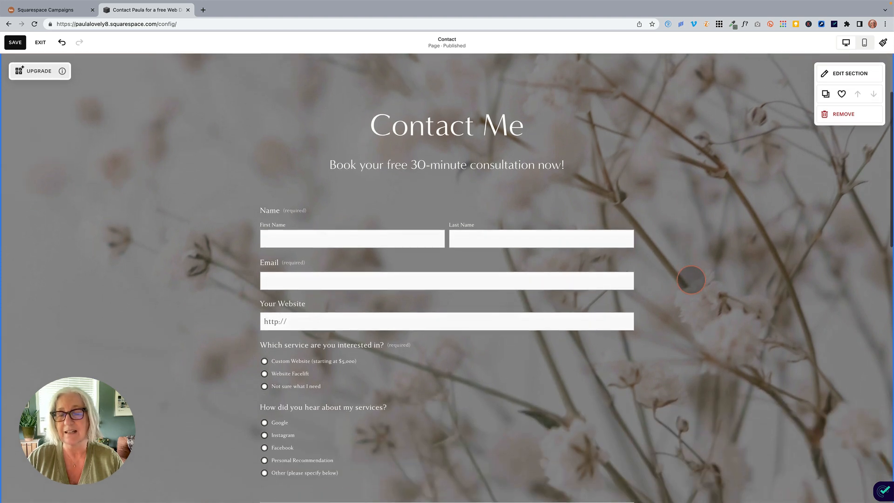
{"action": "scroll", "coordinate": [691, 279], "scroll_direction": "down", "scroll_amount": 2}
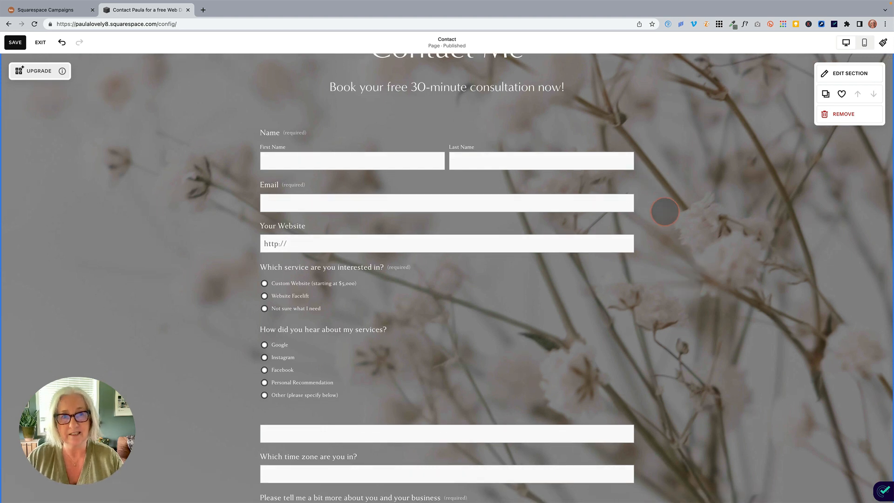
{"action": "scroll", "coordinate": [665, 211], "scroll_direction": "up", "scroll_amount": 1}
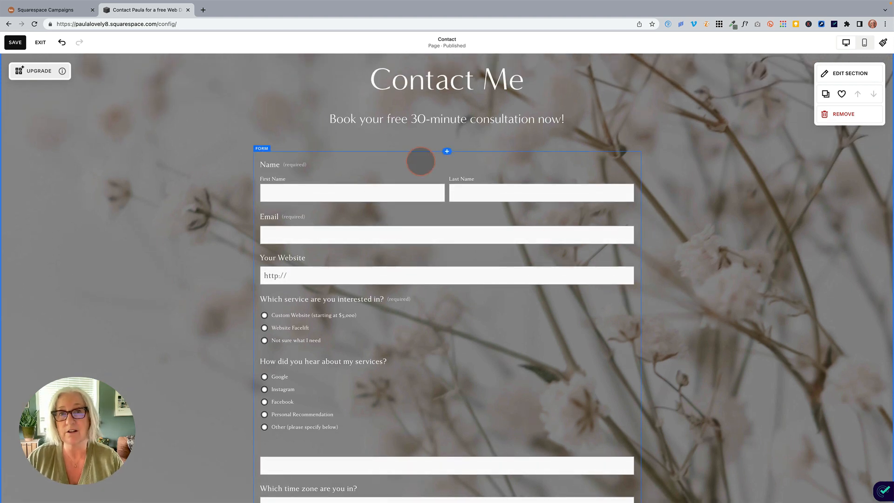
- Turn on the contact form's background and, after trying the palette's green, set its color to the light beige swatch
{"action": "scroll", "coordinate": [420, 161], "scroll_direction": "down", "scroll_amount": 1}
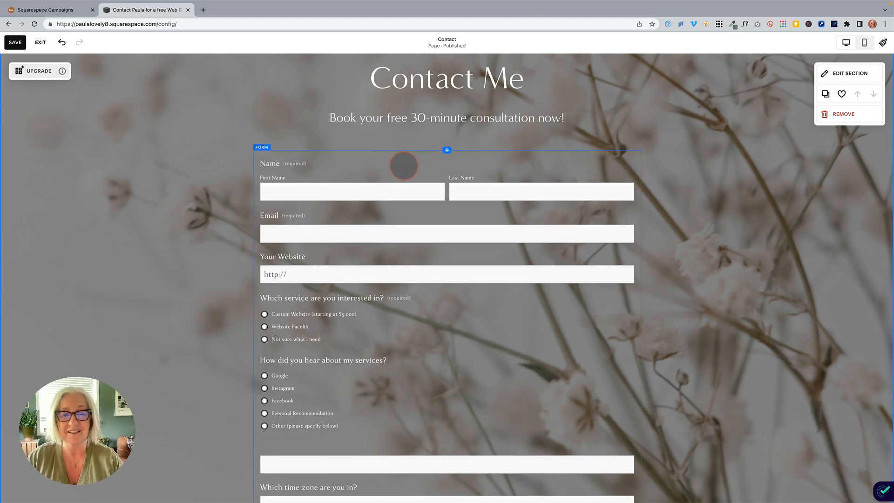
{"action": "left_click", "coordinate": [403, 166]}
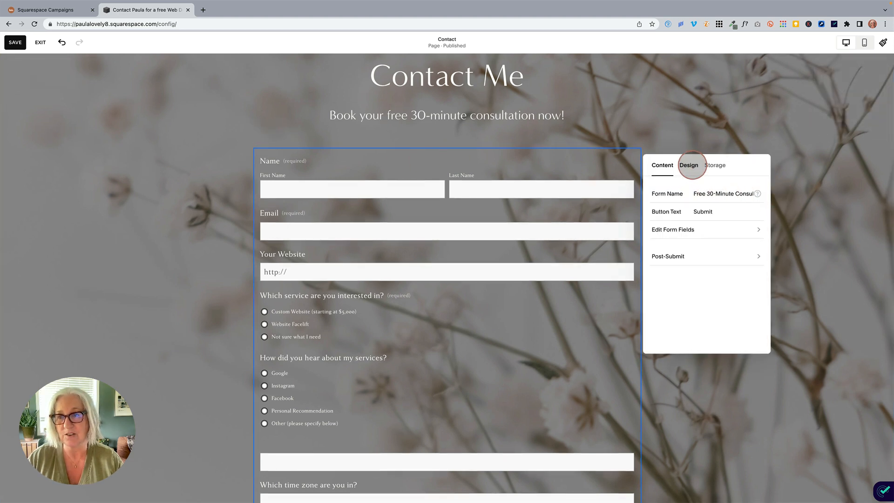
{"action": "left_click", "coordinate": [690, 165]}
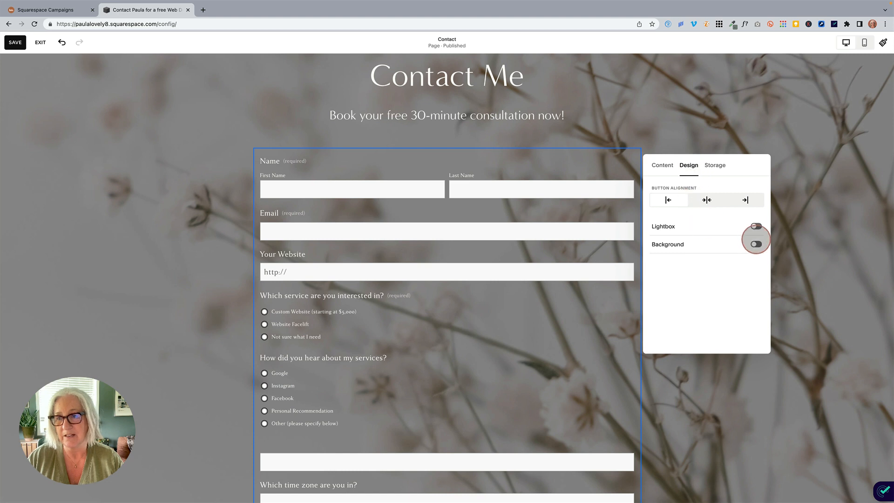
{"action": "left_click", "coordinate": [757, 245]}
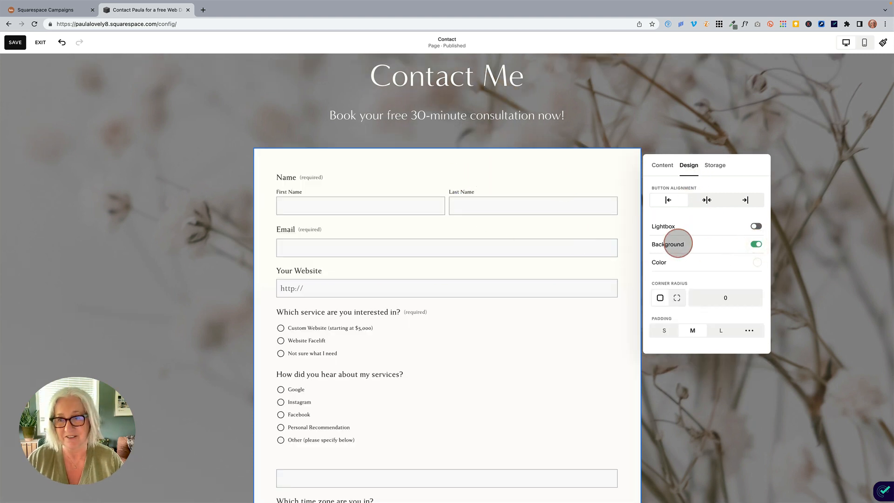
{"action": "left_click", "coordinate": [758, 263]}
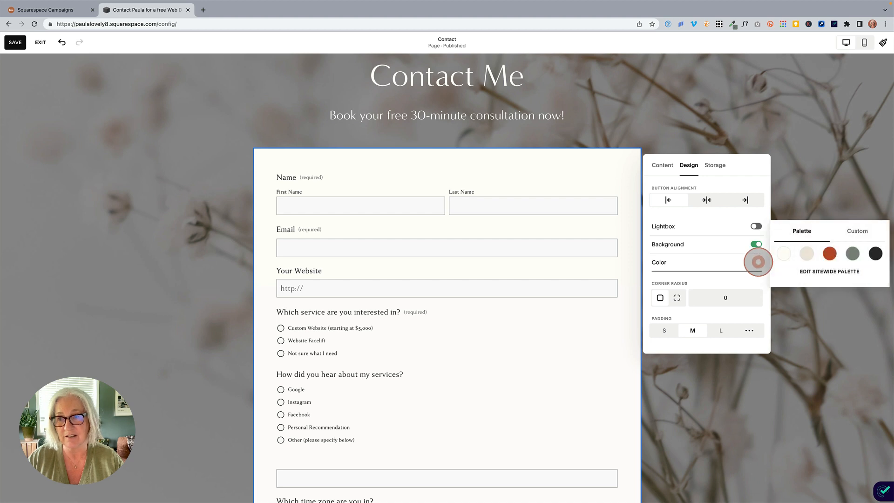
{"action": "left_click", "coordinate": [853, 253]}
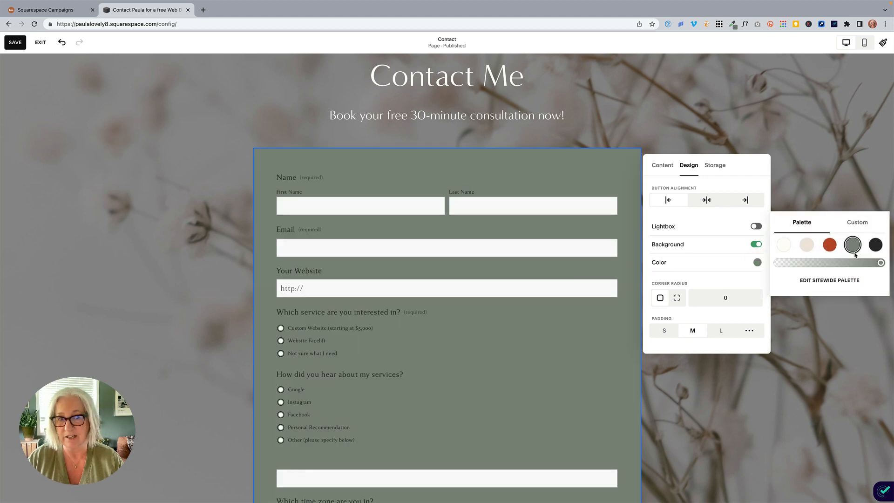
{"action": "left_click", "coordinate": [806, 244]}
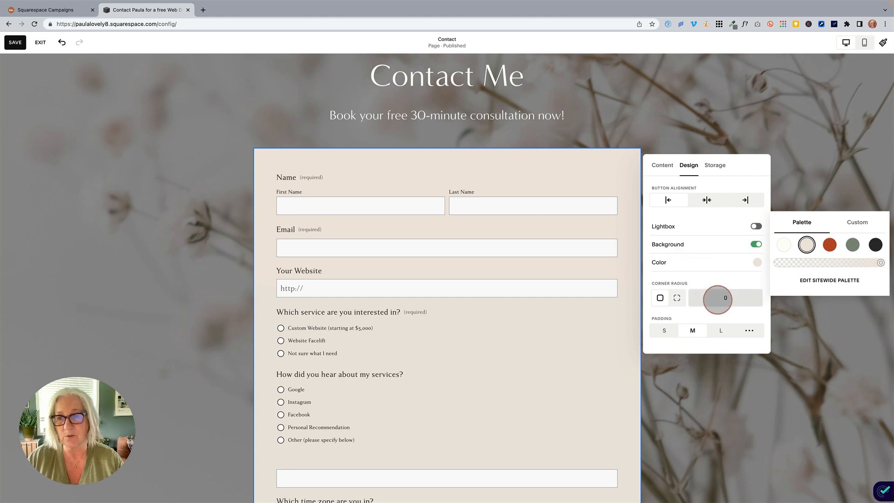
- Set the form background's corner radius to 25 and its padding to L, and review the restyled form down to the Submit button
{"action": "left_click", "coordinate": [727, 298]}
{"action": "double_click", "coordinate": [730, 298]}
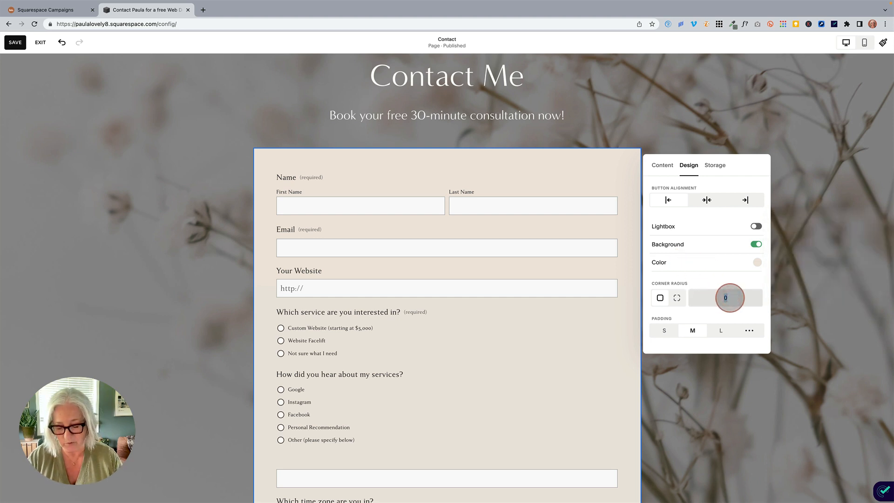
{"action": "type", "text": "25"}
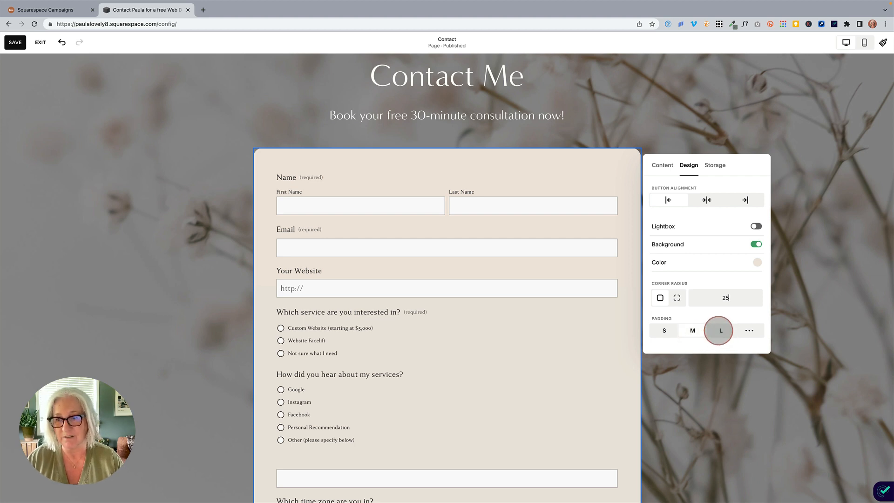
{"action": "left_click", "coordinate": [721, 331]}
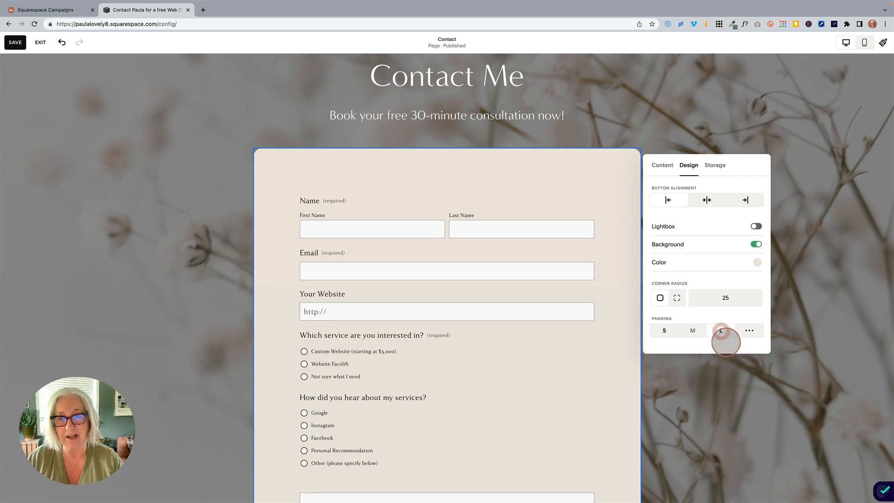
{"action": "left_click", "coordinate": [787, 366]}
{"action": "scroll", "coordinate": [776, 329], "scroll_direction": "down", "scroll_amount": 6}
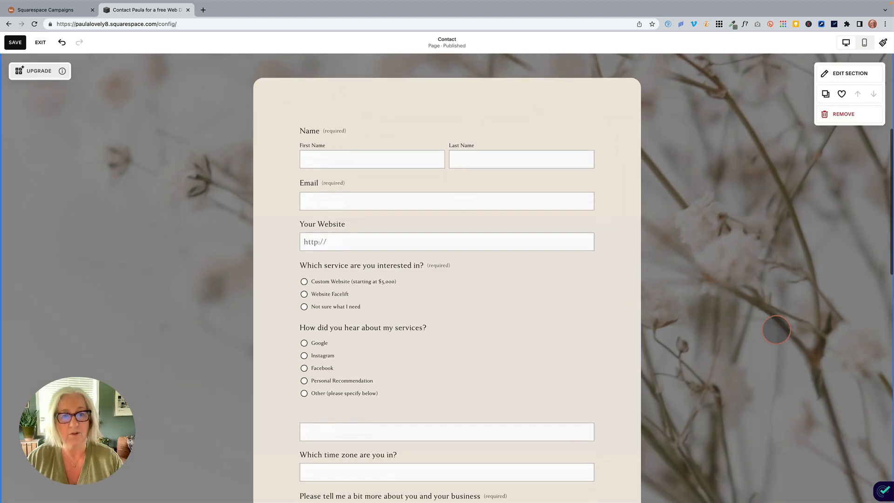
{"action": "scroll", "coordinate": [776, 330], "scroll_direction": "up", "scroll_amount": 6}
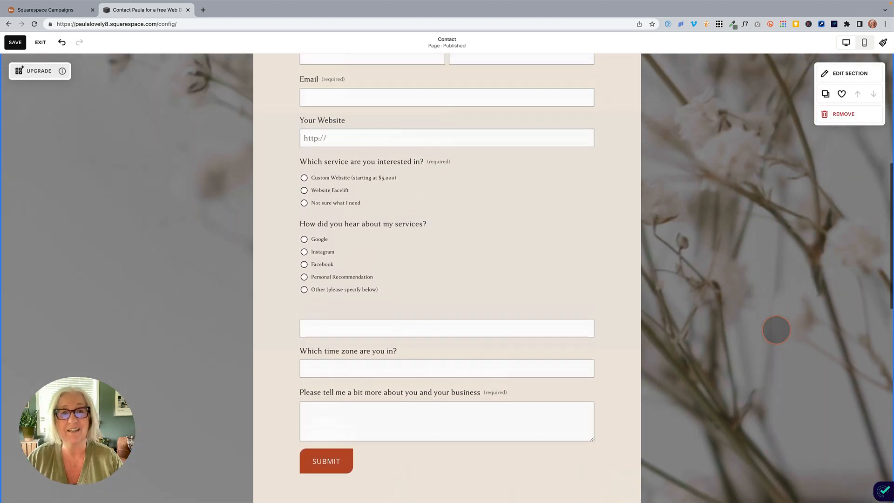
{"action": "scroll", "coordinate": [777, 330], "scroll_direction": "down", "scroll_amount": 1}
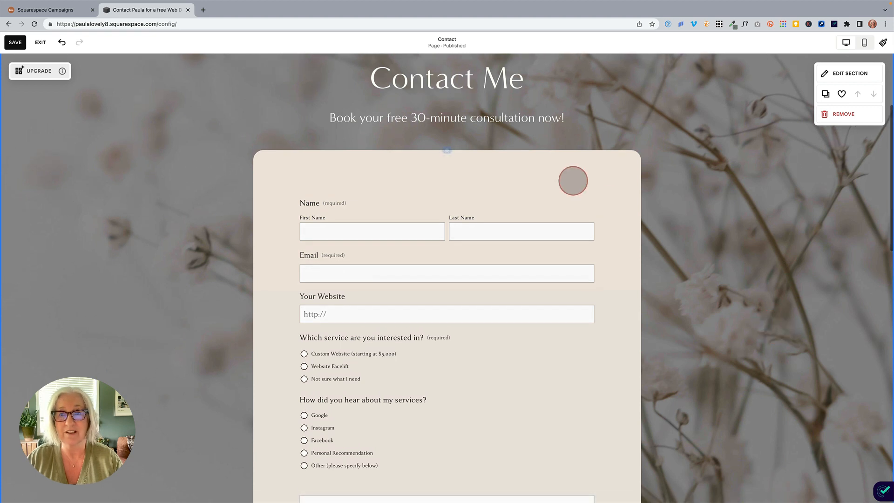
- Try adjusting the opacity of the form's beige background color, leave it fully opaque and close the form settings
{"action": "left_click", "coordinate": [565, 184]}
{"action": "left_click", "coordinate": [564, 185]}
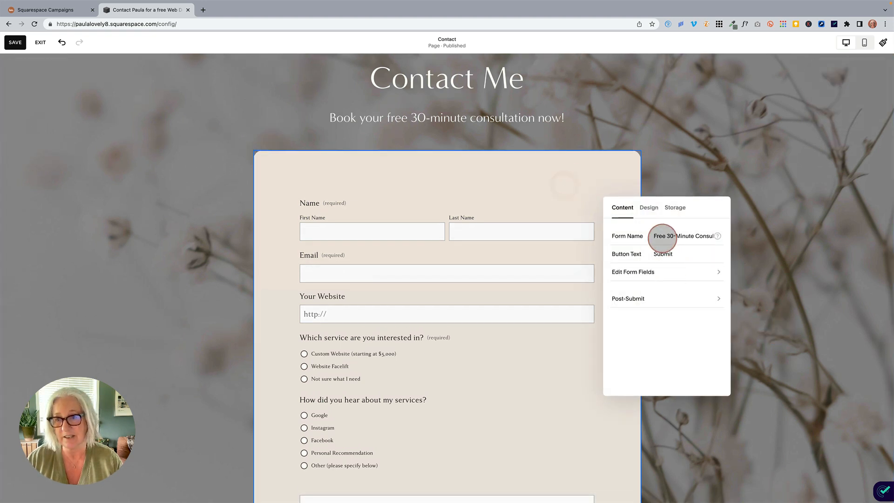
{"action": "left_click", "coordinate": [650, 208]}
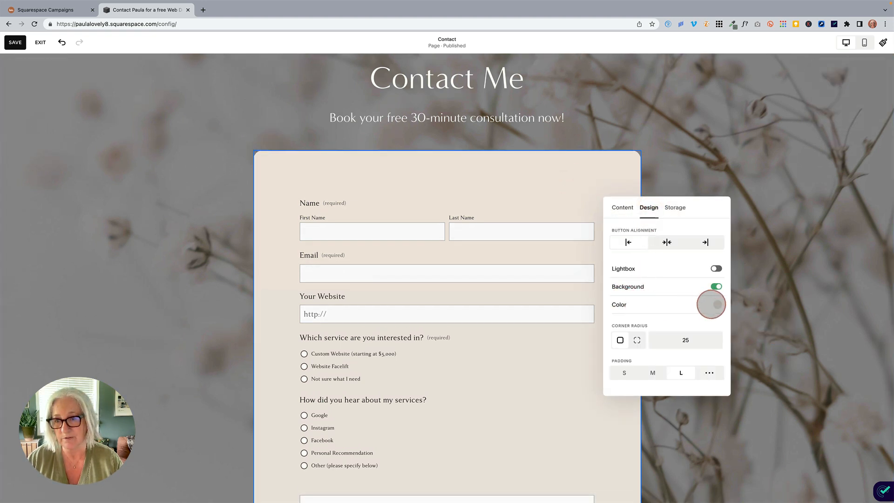
{"action": "left_click", "coordinate": [717, 305]}
{"action": "mouse_move", "coordinate": [842, 305]}
{"action": "left_mouse_down"}
{"action": "mouse_move", "coordinate": [793, 306]}
{"action": "mouse_move", "coordinate": [847, 305]}
{"action": "left_mouse_up"}
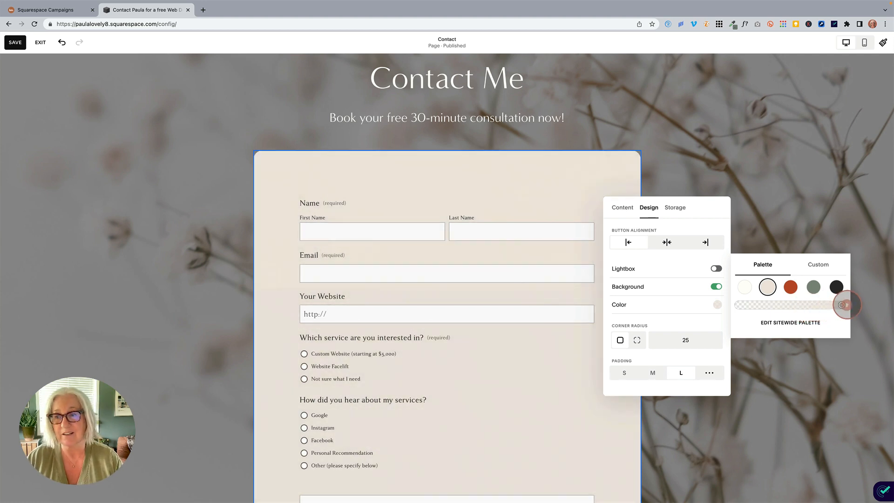
{"action": "left_click", "coordinate": [784, 223]}
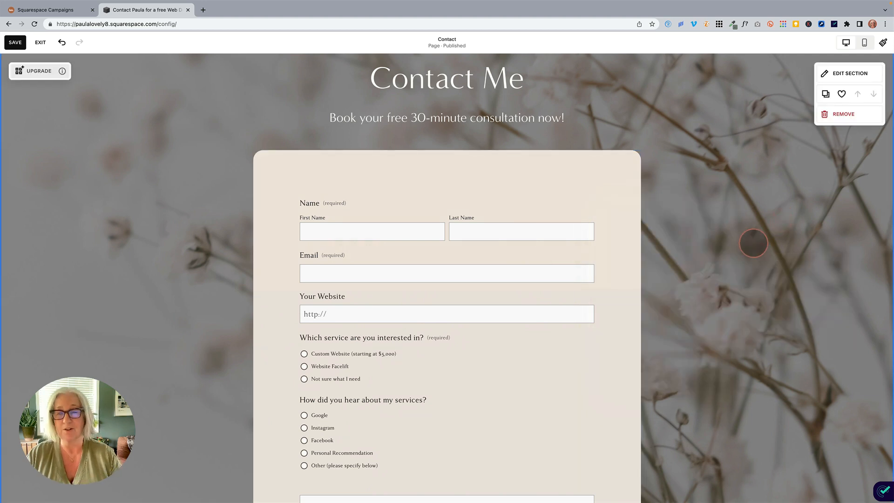